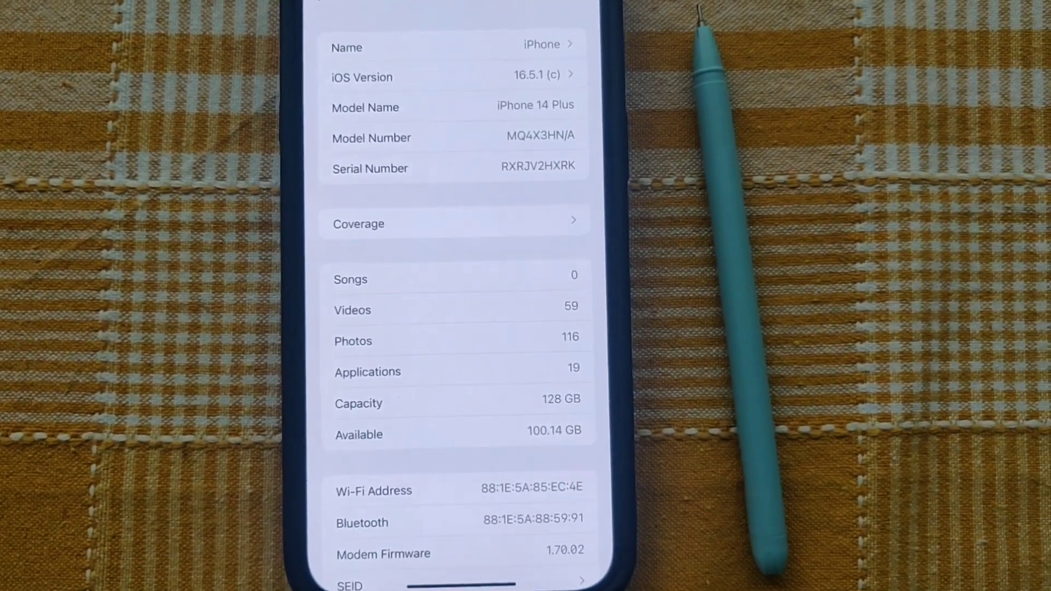
{"action": "left_click", "coordinate": [356, 7]}
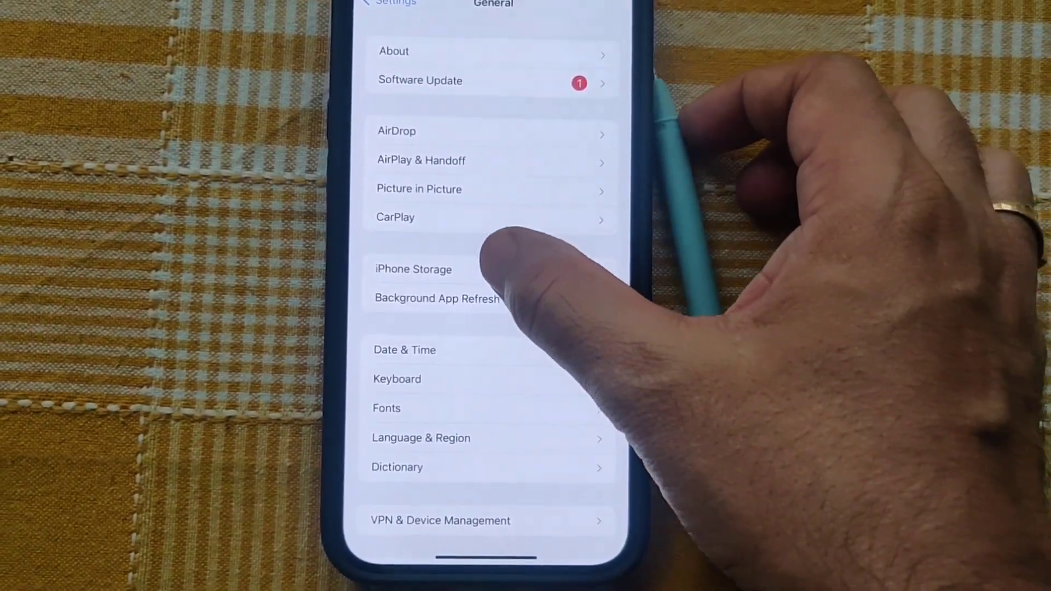
{"action": "left_click", "coordinate": [428, 269]}
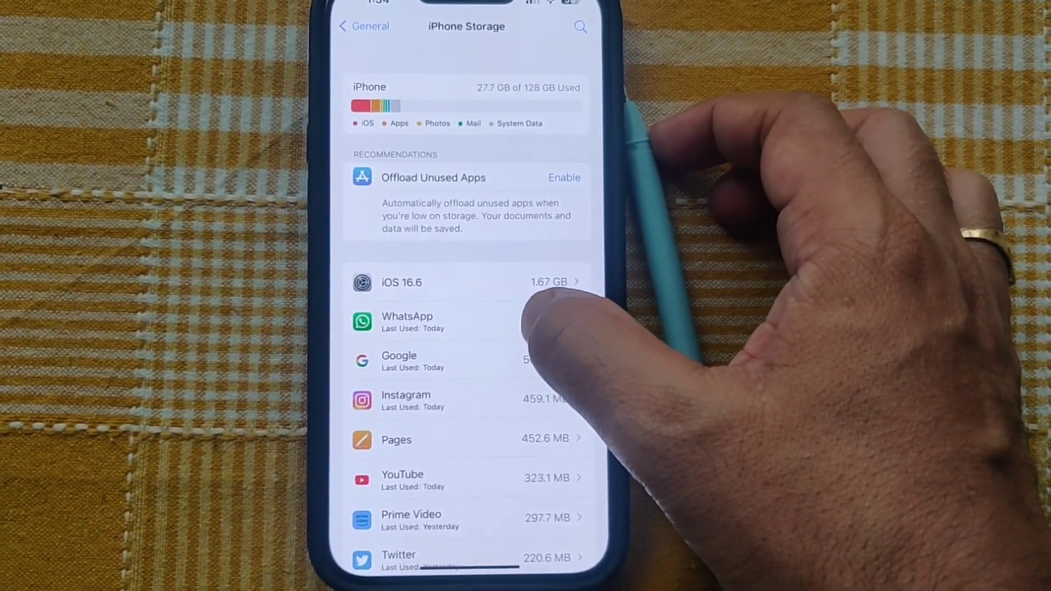
{"action": "left_click", "coordinate": [543, 277]}
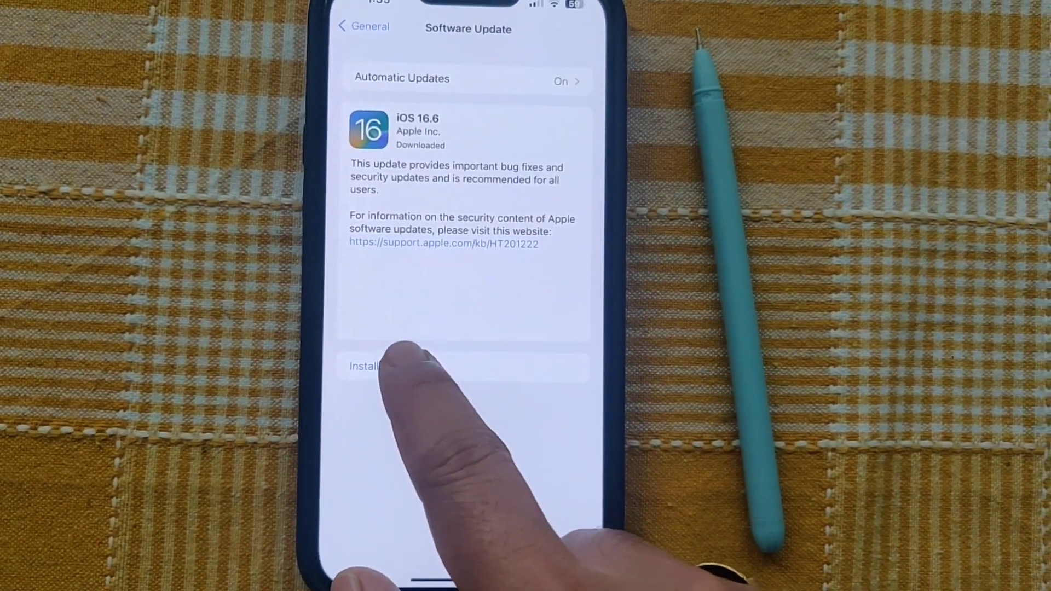
Step: Install iOS 16.6 now, authorising it with the six-digit device passcode
{"action": "left_click", "coordinate": [404, 366]}
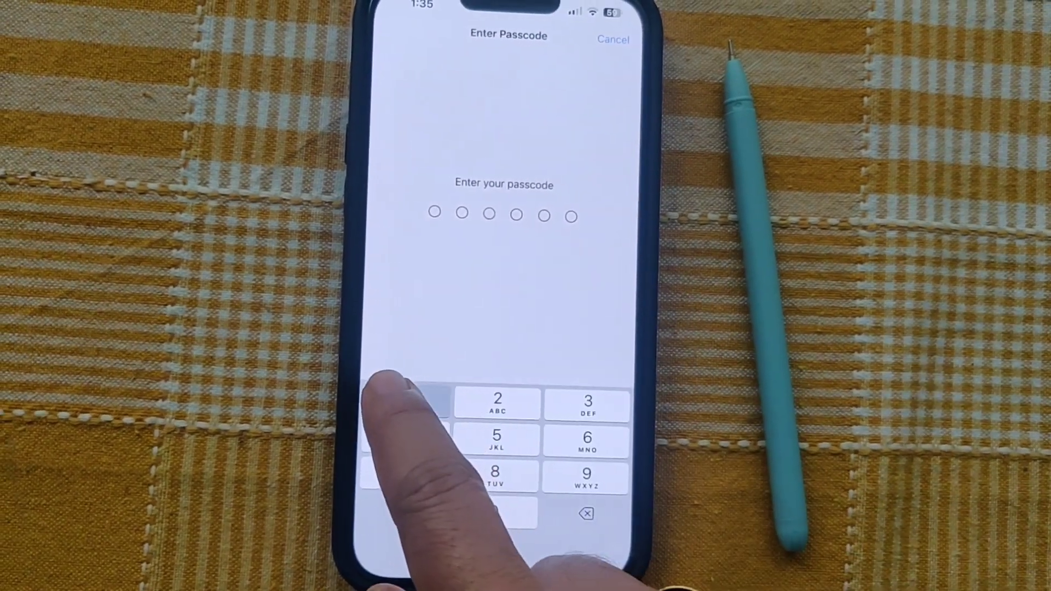
{"action": "left_click", "coordinate": [404, 398]}
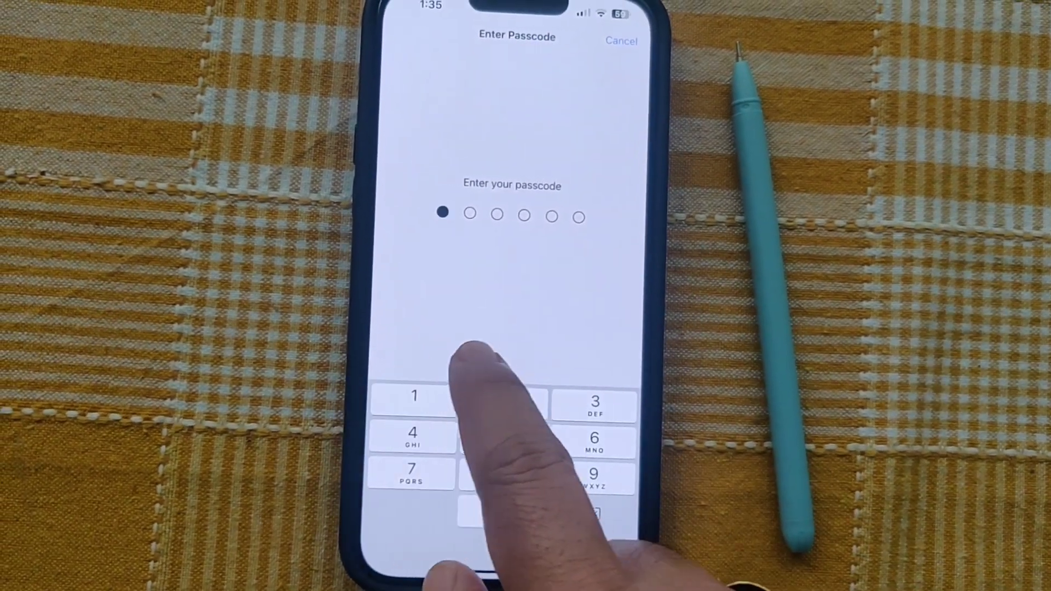
{"action": "left_click", "coordinate": [410, 399]}
{"action": "left_click", "coordinate": [444, 395]}
{"action": "left_click", "coordinate": [503, 399]}
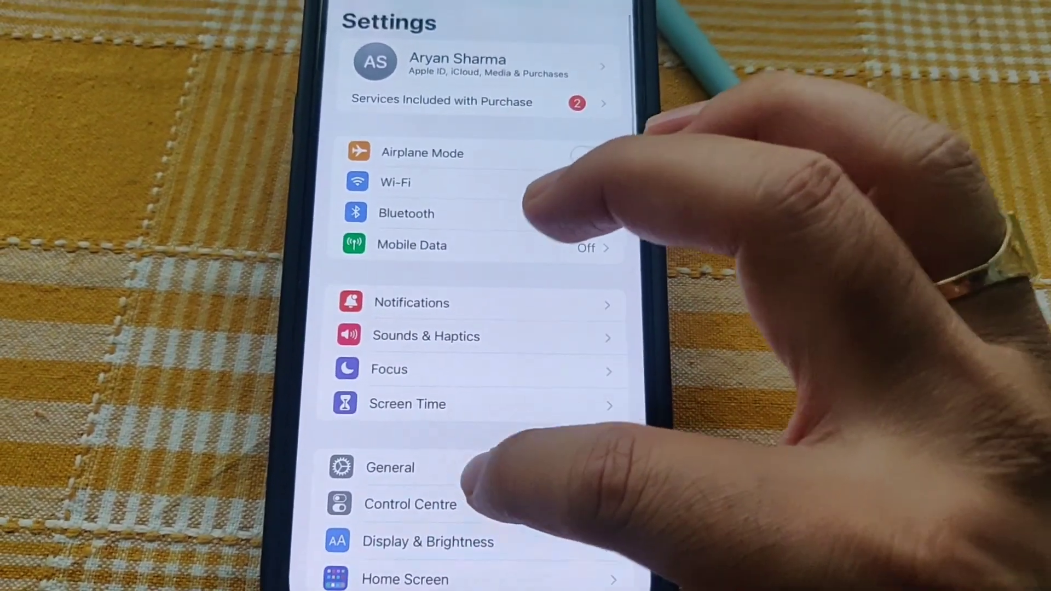
Step: Verify Software Update reports iOS 16.6 up to date, then show About with iOS Version 16.6
{"action": "left_click", "coordinate": [477, 468]}
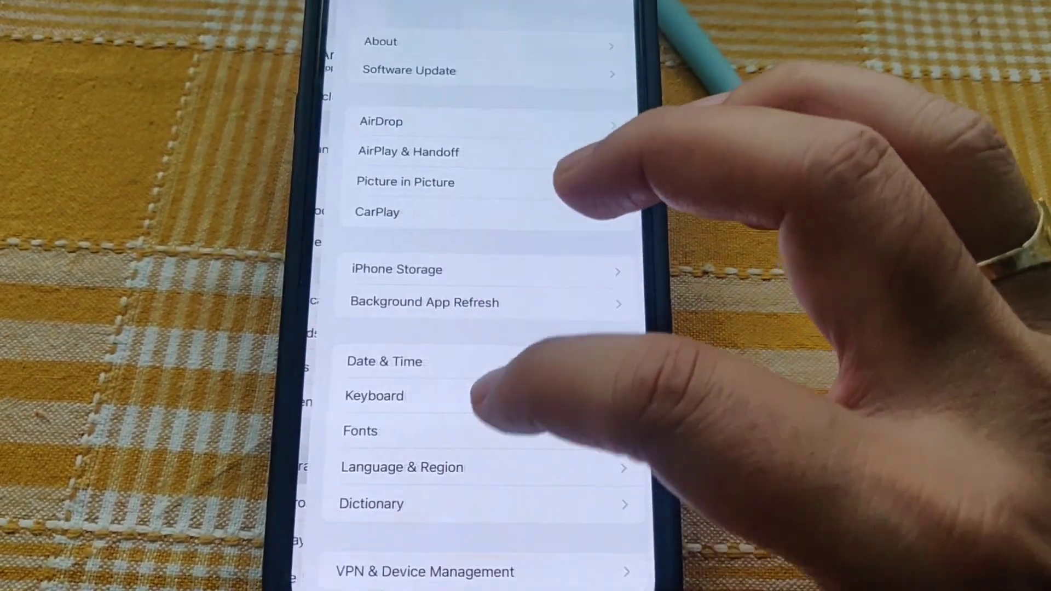
{"action": "left_click", "coordinate": [359, 81]}
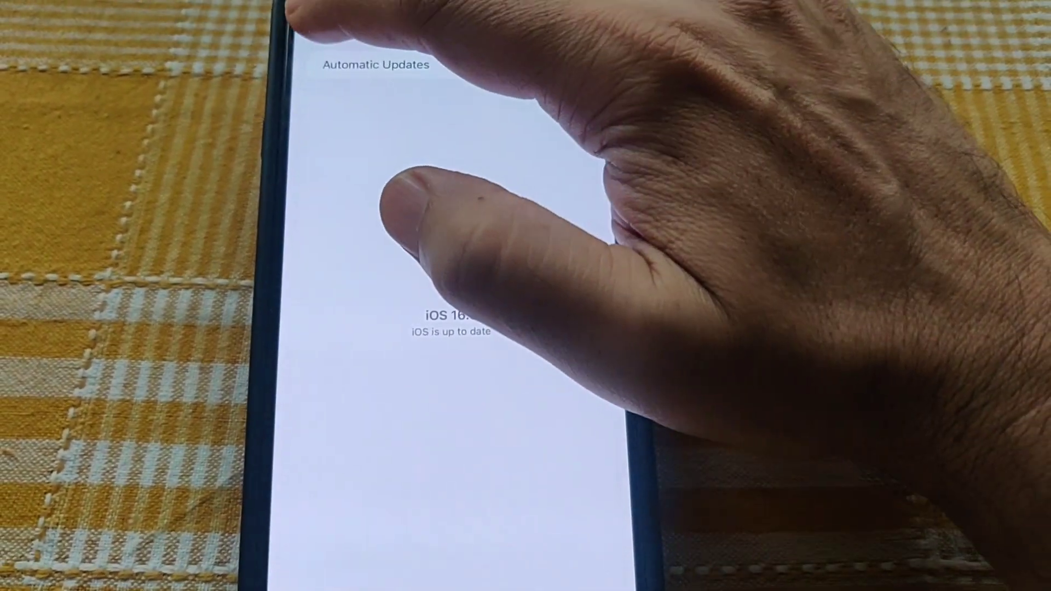
{"action": "left_click", "coordinate": [339, 9]}
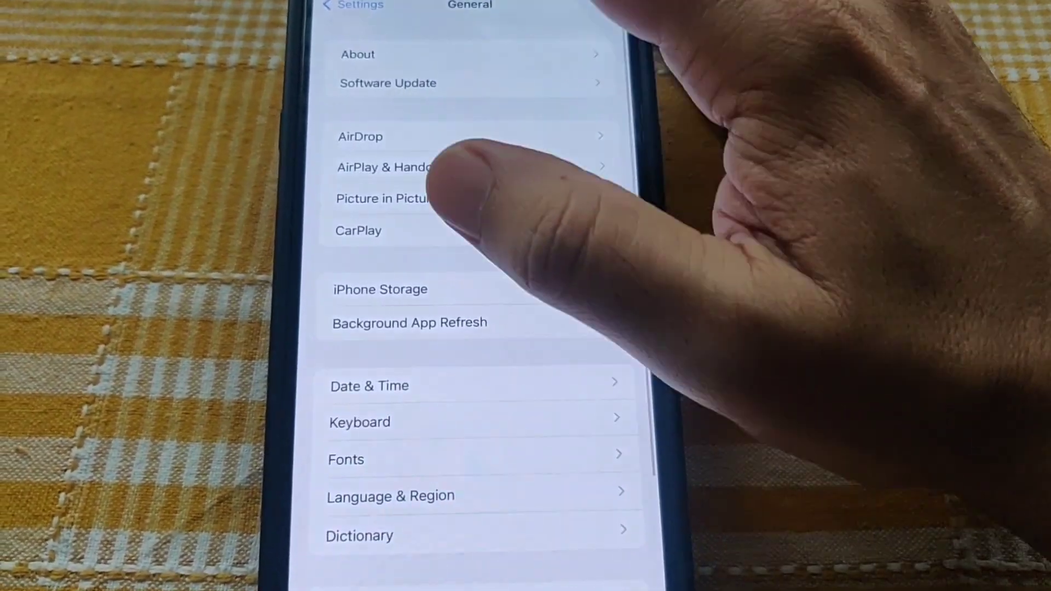
{"action": "left_click", "coordinate": [359, 54]}
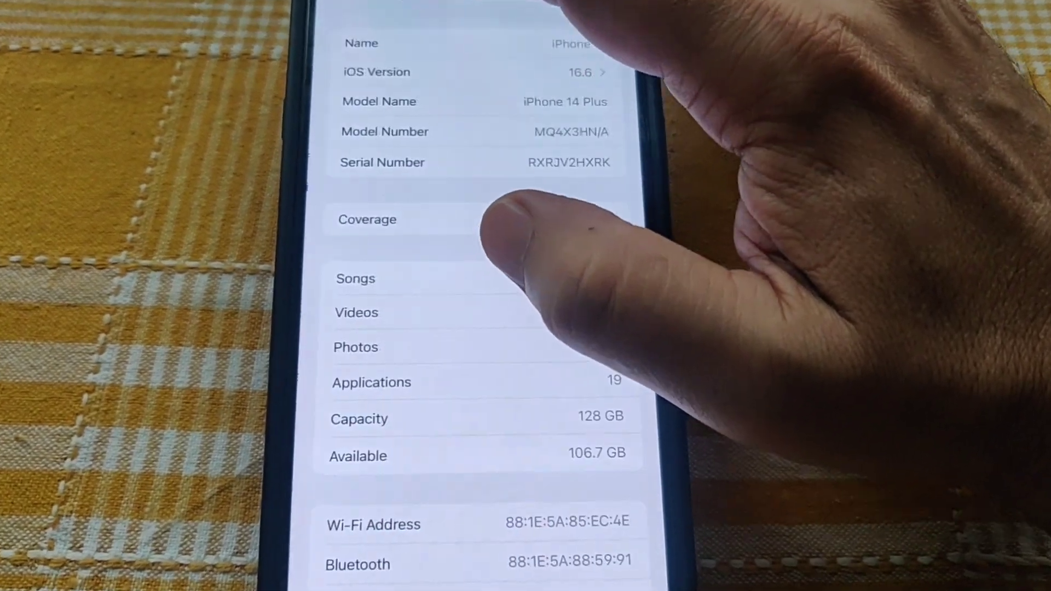